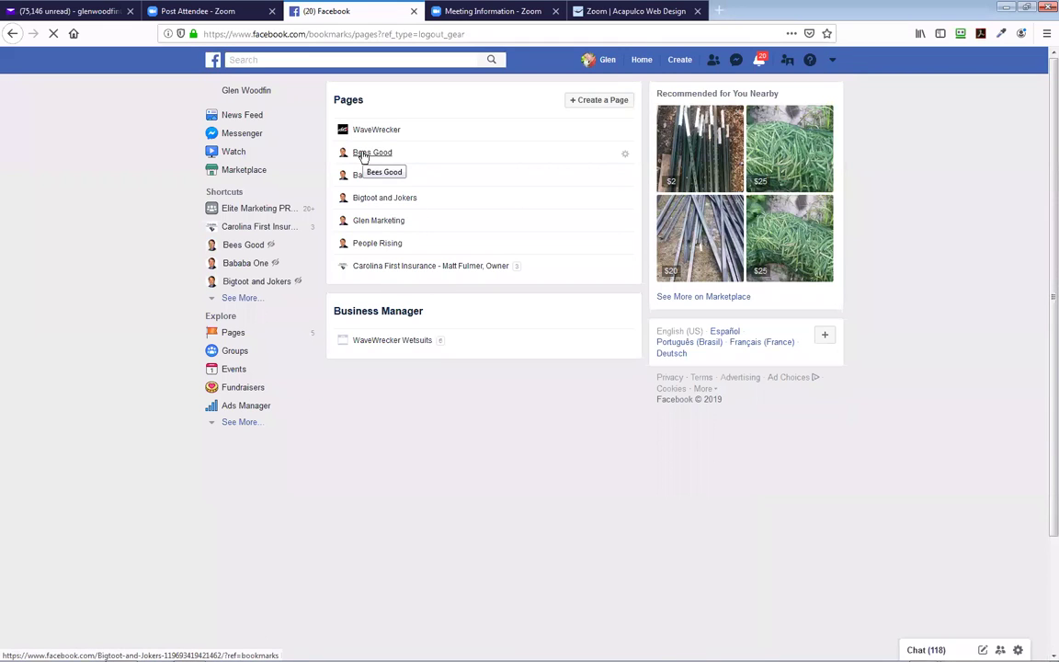
# - Open the Bees Good page from the list of managed pages
pyautogui.click(363, 155)
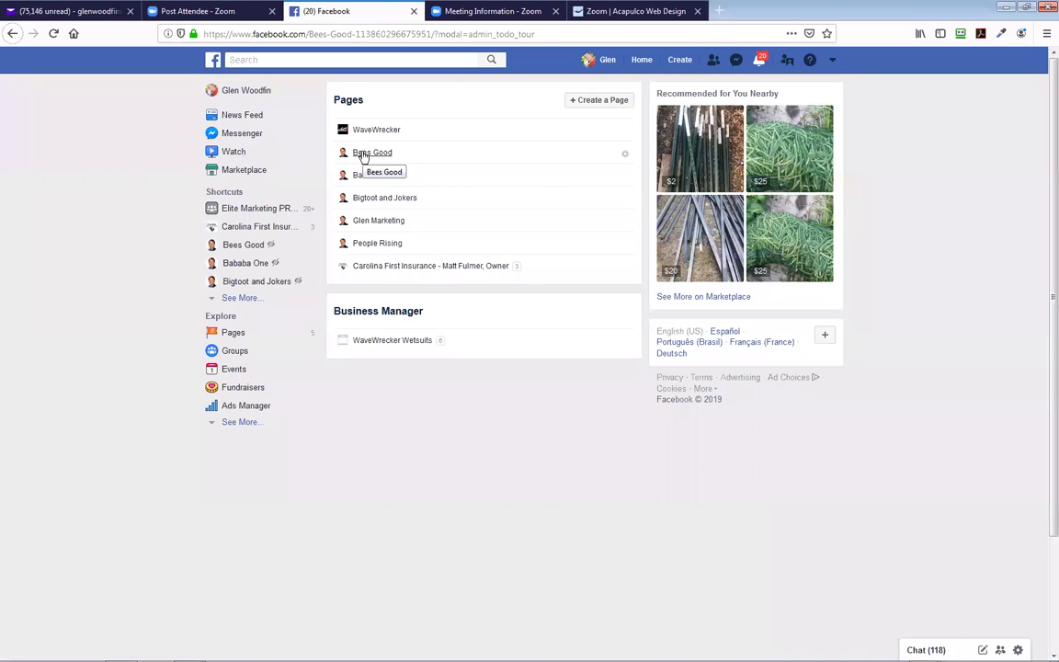
pyautogui.click(361, 154)
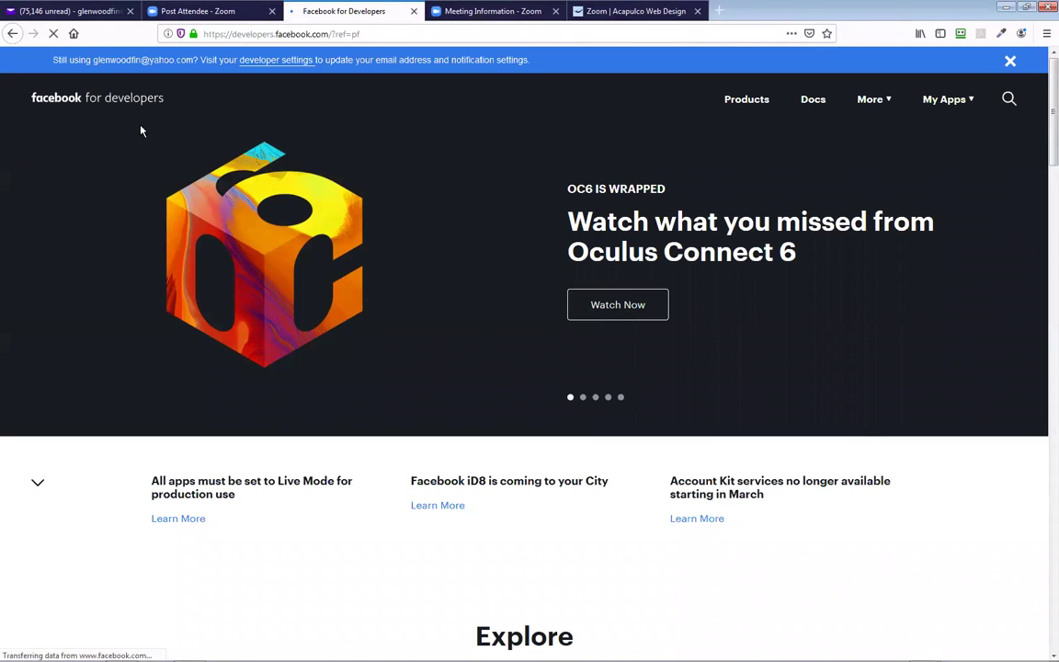
pyautogui.hotkey('alt', 'Left')
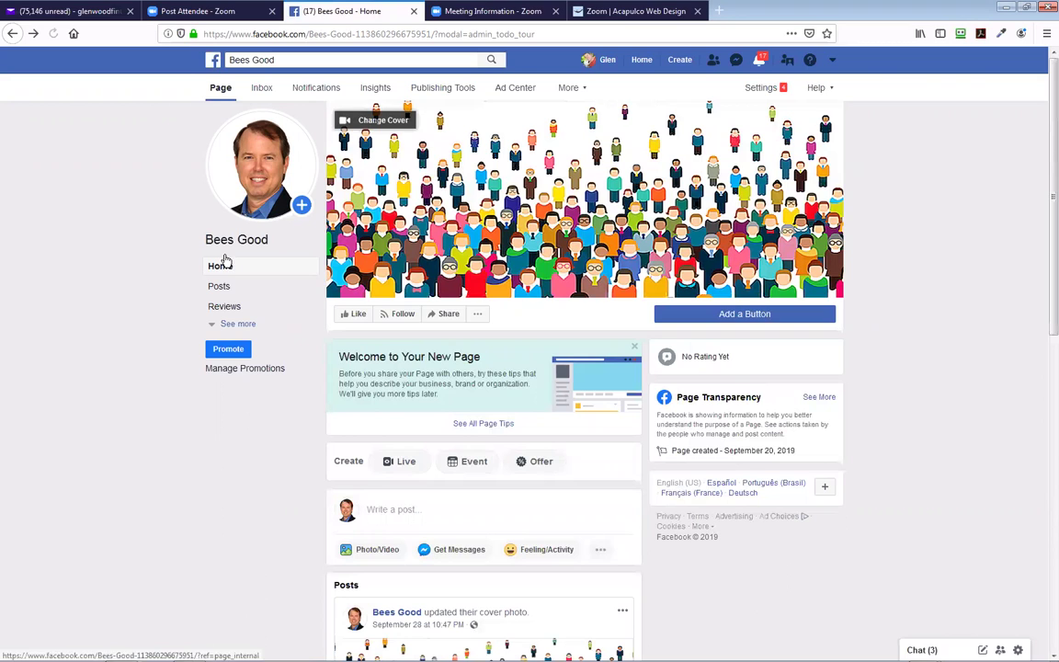
# - Open the Bees Good page's general settings and expand the Page Visibility options for editing
pyautogui.moveTo(249, 183)
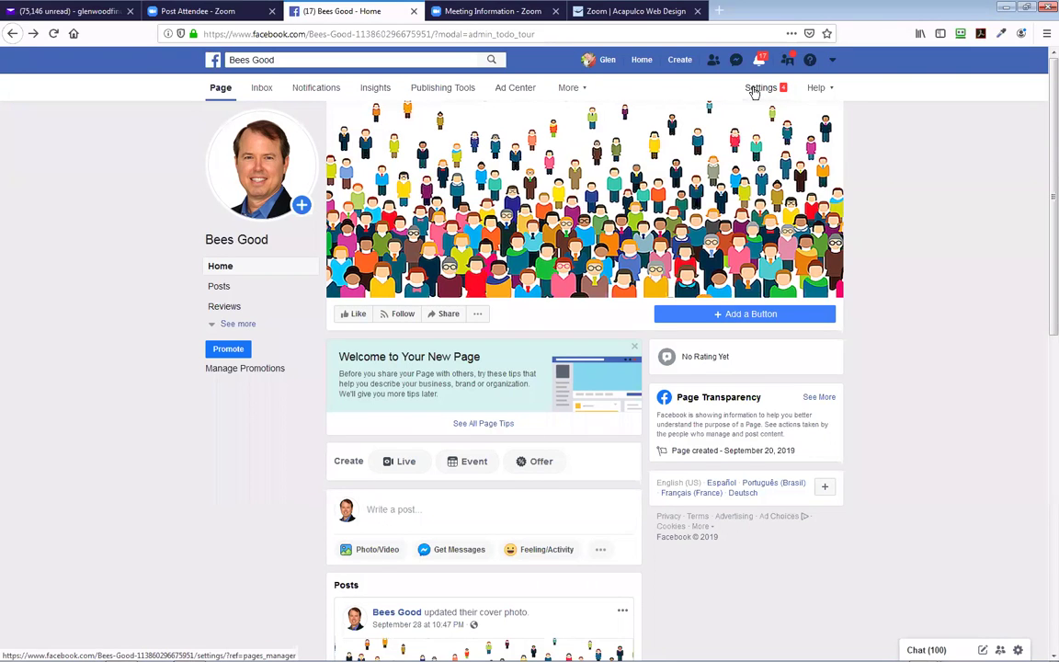
pyautogui.scroll(-3, 754, 92)
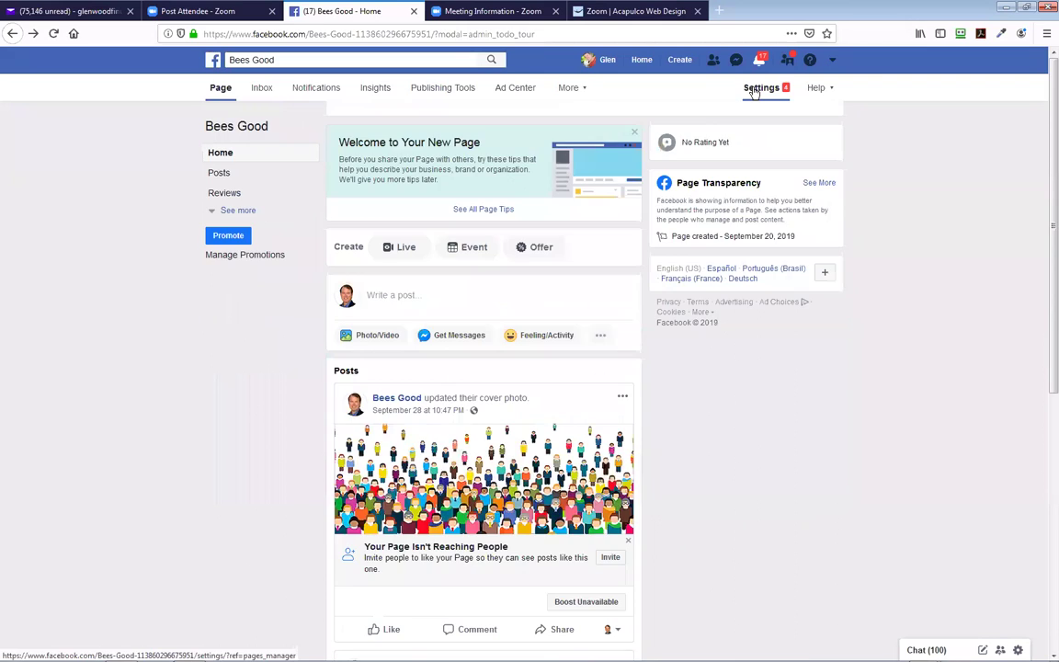
pyautogui.click(761, 88)
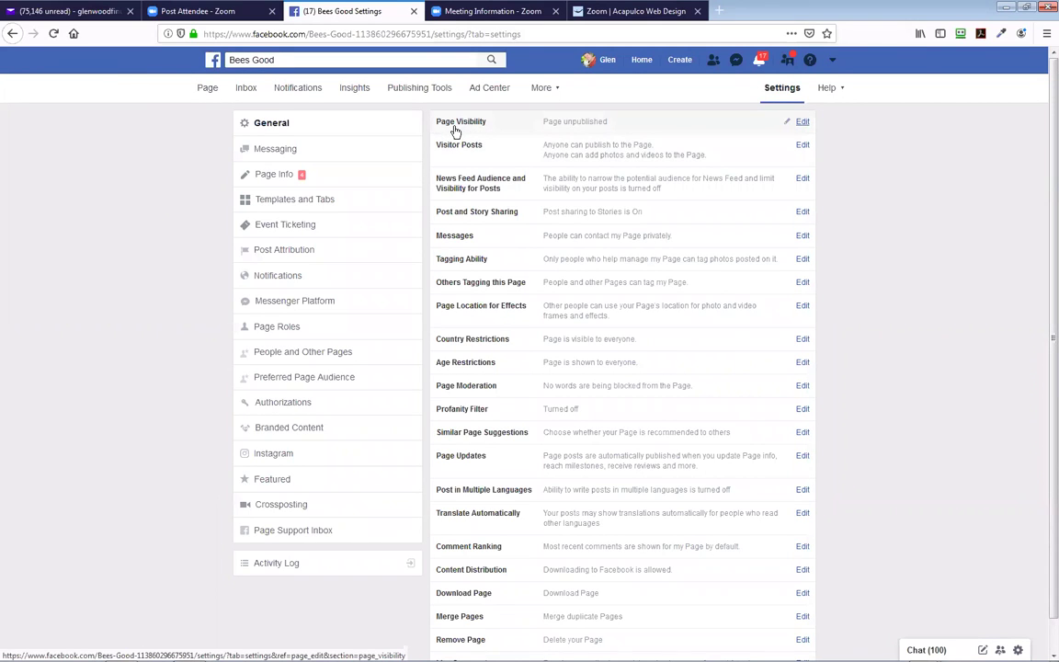
pyautogui.click(804, 123)
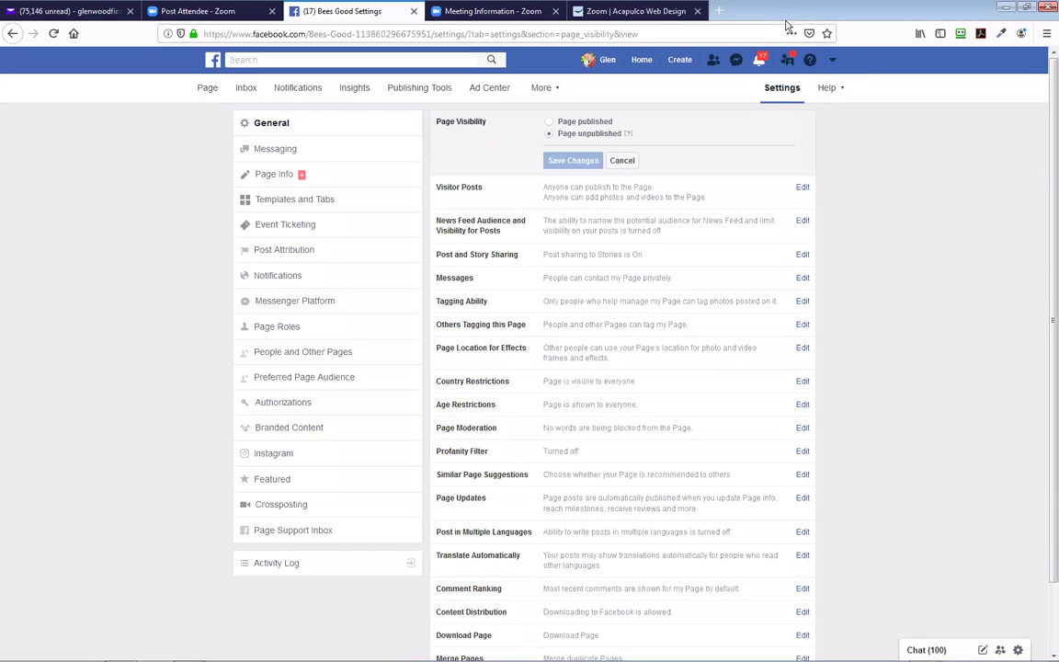
# - Visit tacogrill.net in a new tab, look over its home page, and close the tab
pyautogui.hotkey('ctrl', 't')
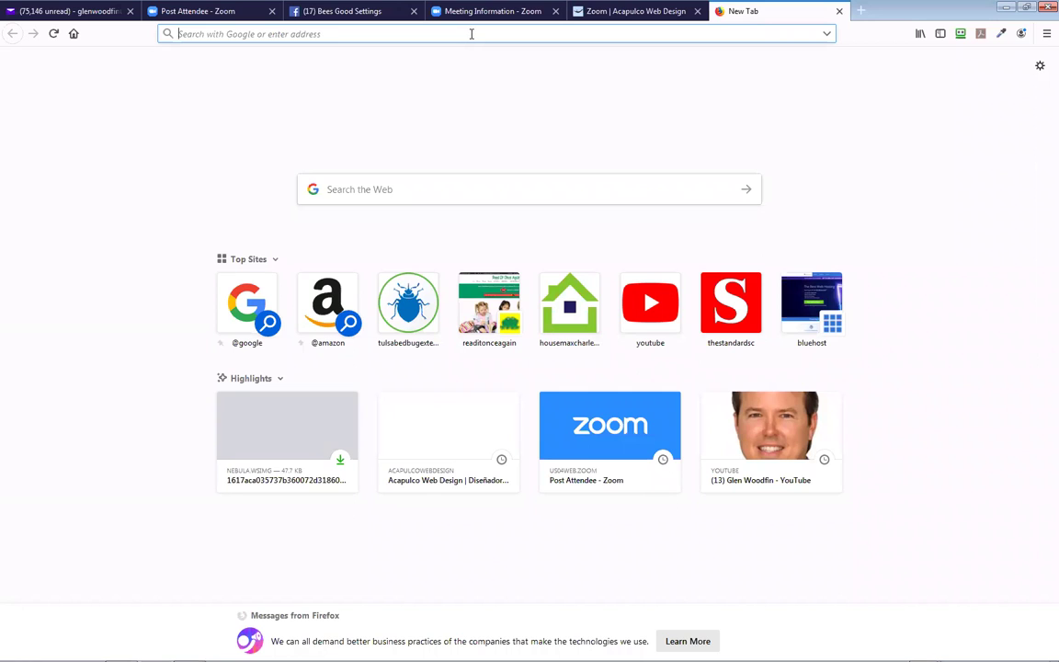
pyautogui.write('tacogrill.net/')
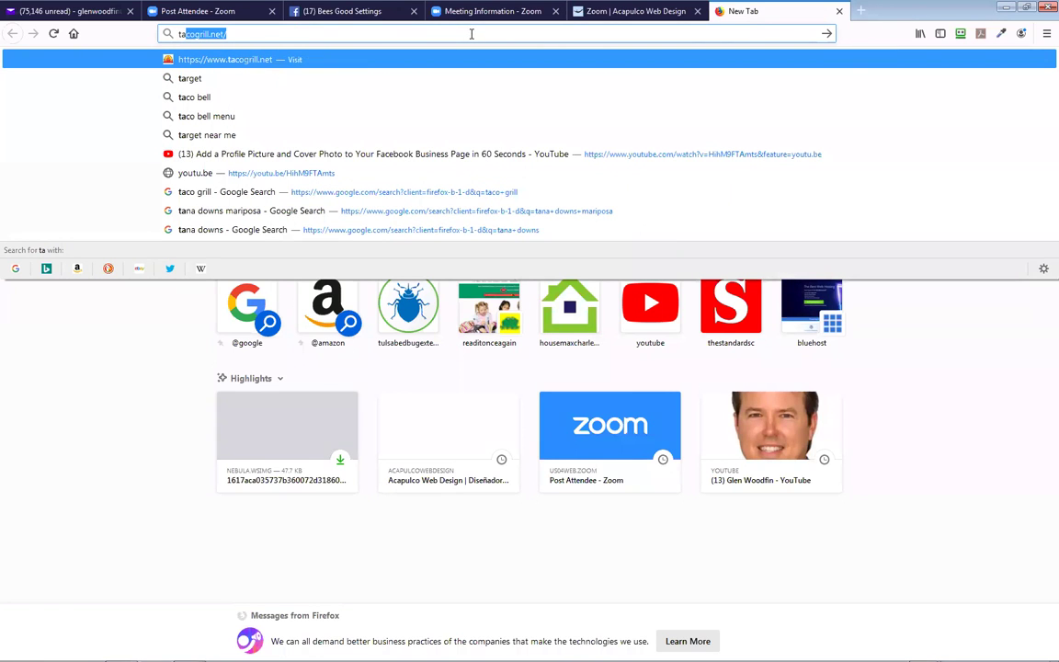
pyautogui.press('Return')
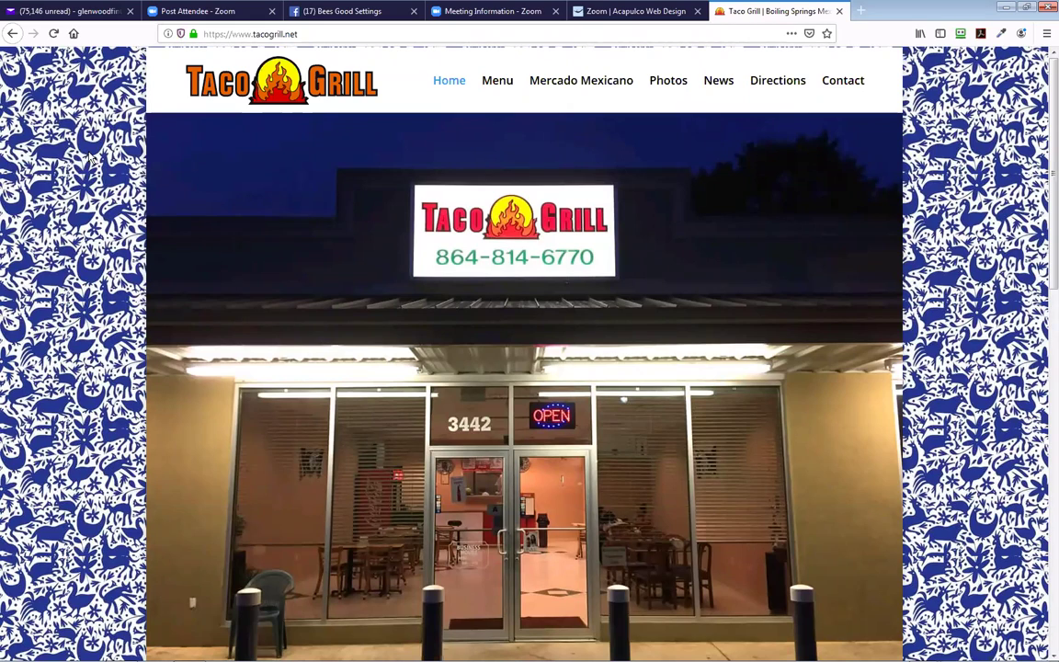
pyautogui.scroll(-5, 92, 158)
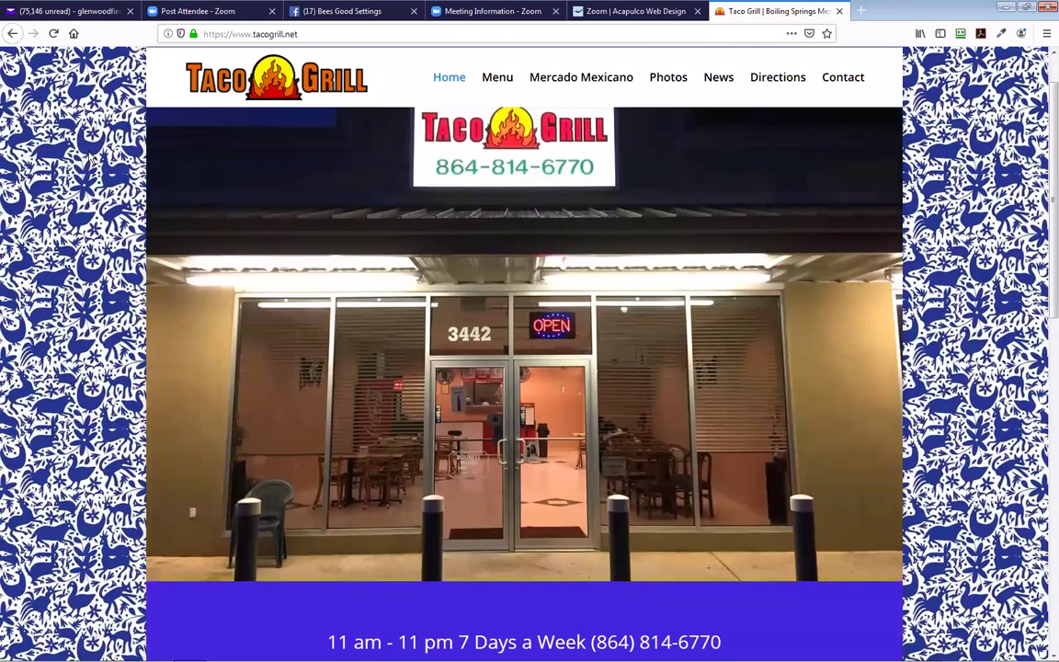
pyautogui.scroll(4, 92, 158)
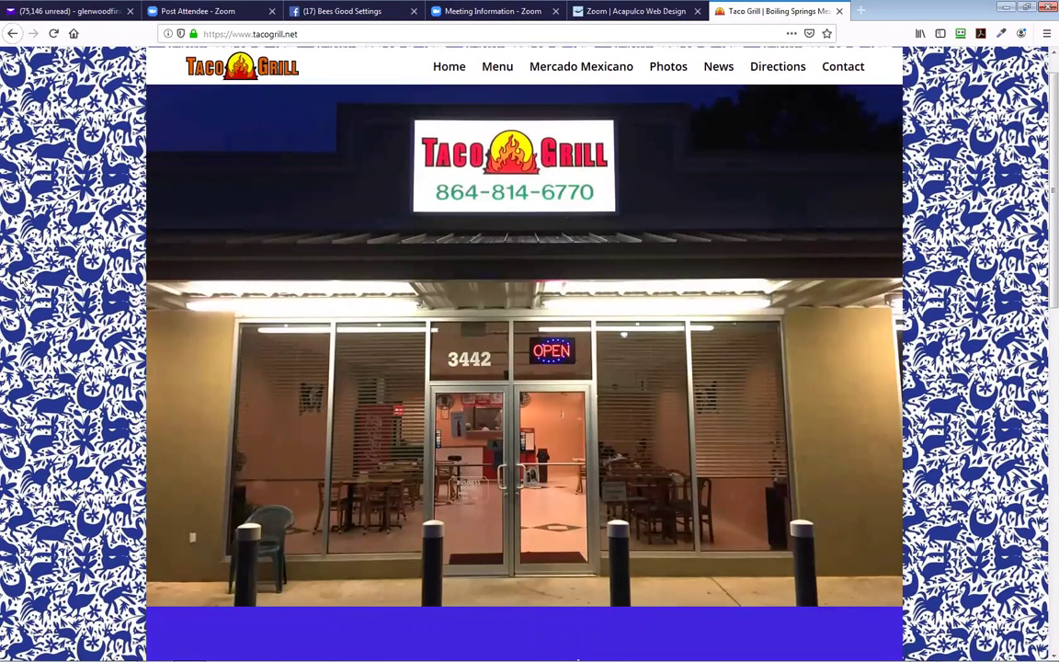
pyautogui.click(839, 11)
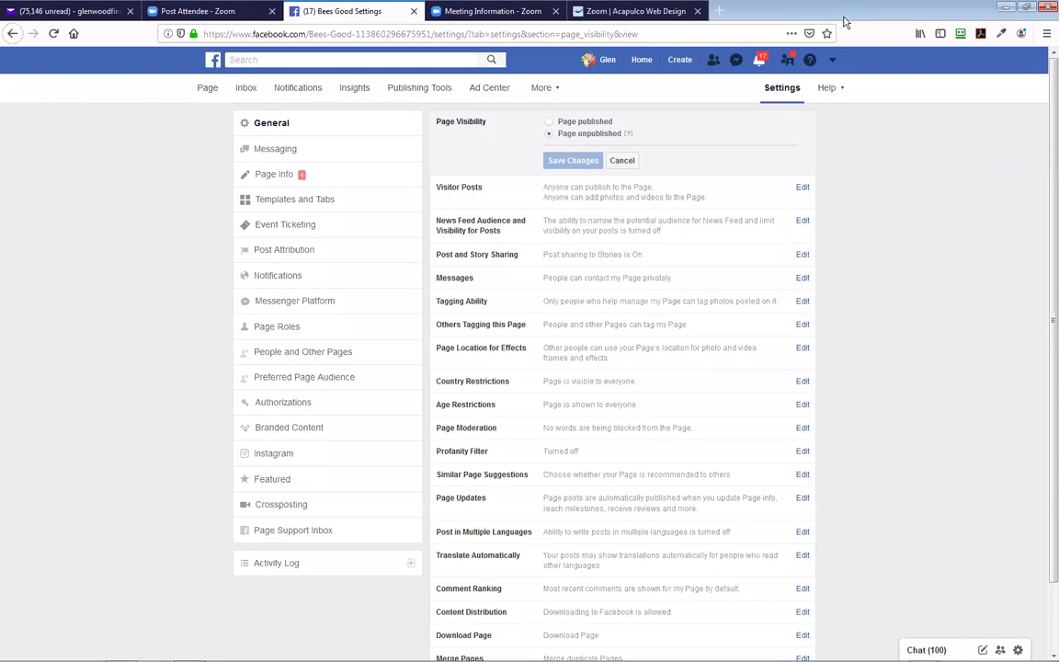
# - Search Google for "taco grill" in a new tab
pyautogui.click(738, 20)
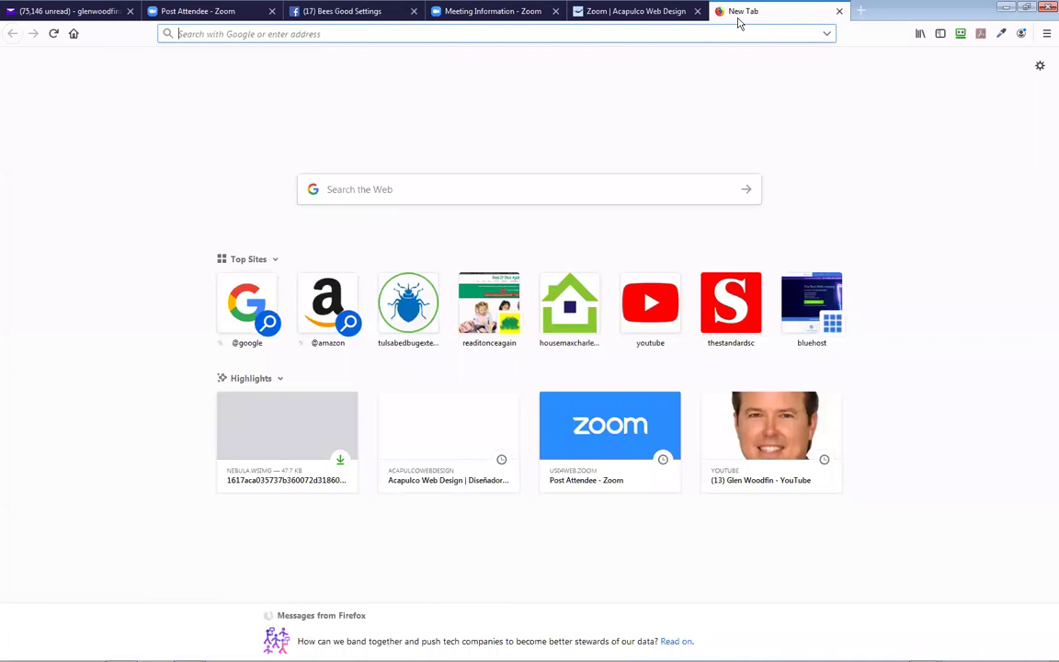
pyautogui.write('ta')
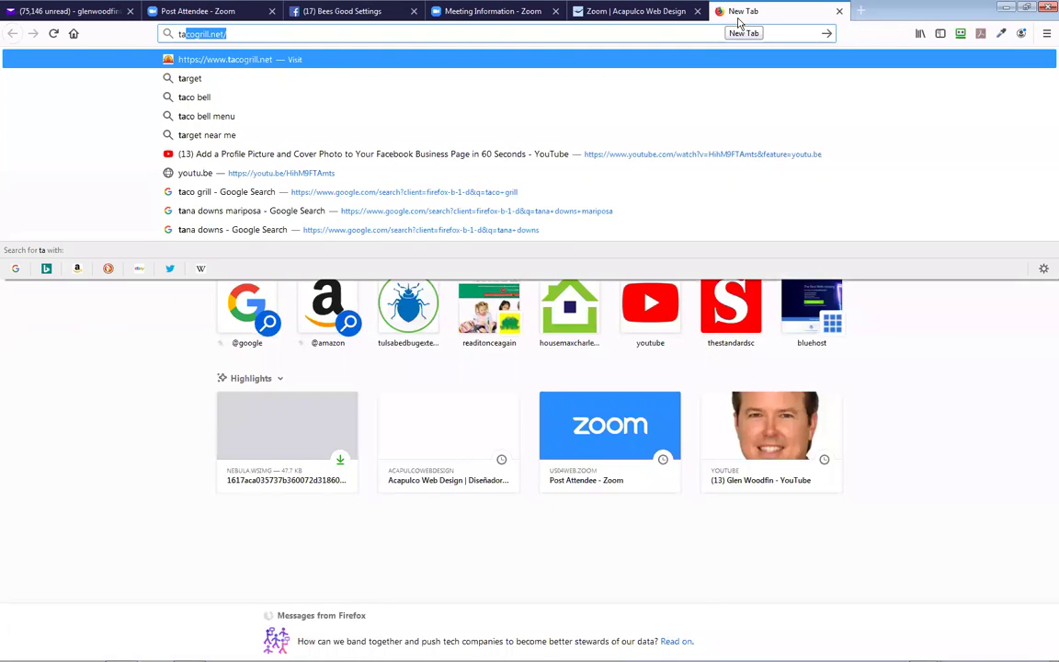
pyautogui.write('co g')
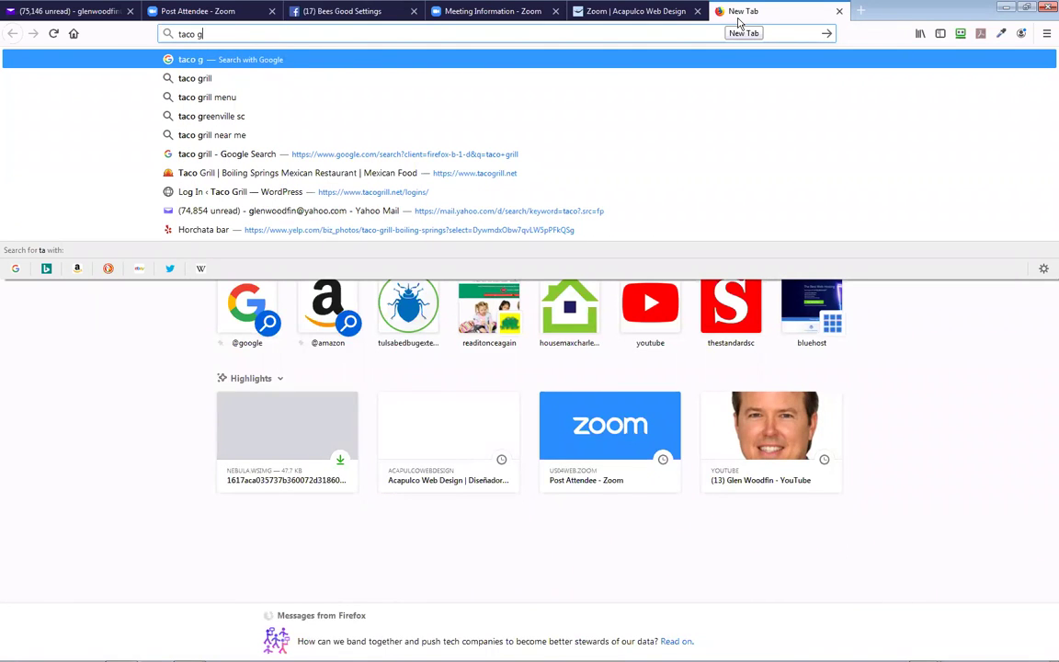
pyautogui.write('rill')
pyautogui.press('Return')
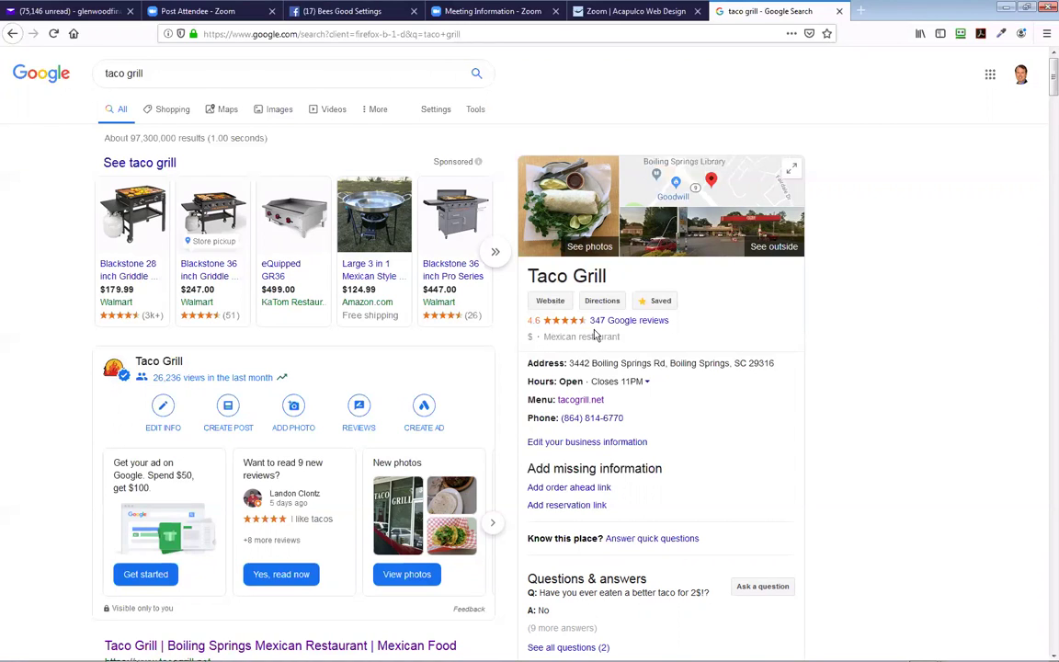
# - Open the restaurant's menu page from its Google business listing, review the food choices and prices, and close the tab
pyautogui.click(572, 404)
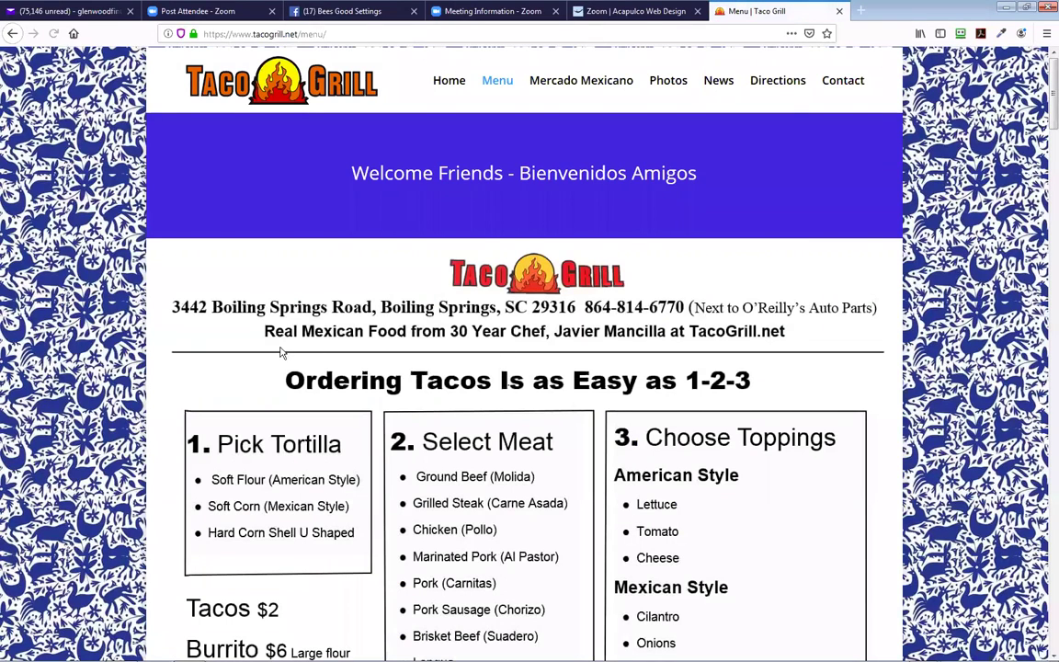
pyautogui.scroll(-2, 221, 354)
pyautogui.scroll(-2, 215, 355)
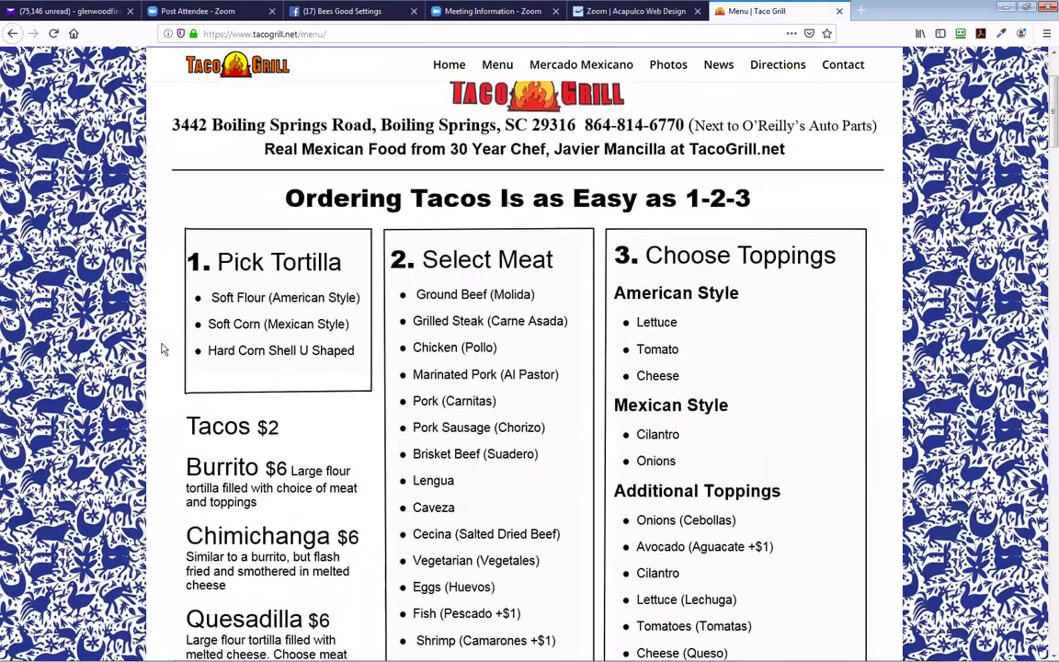
pyautogui.scroll(-1, 161, 349)
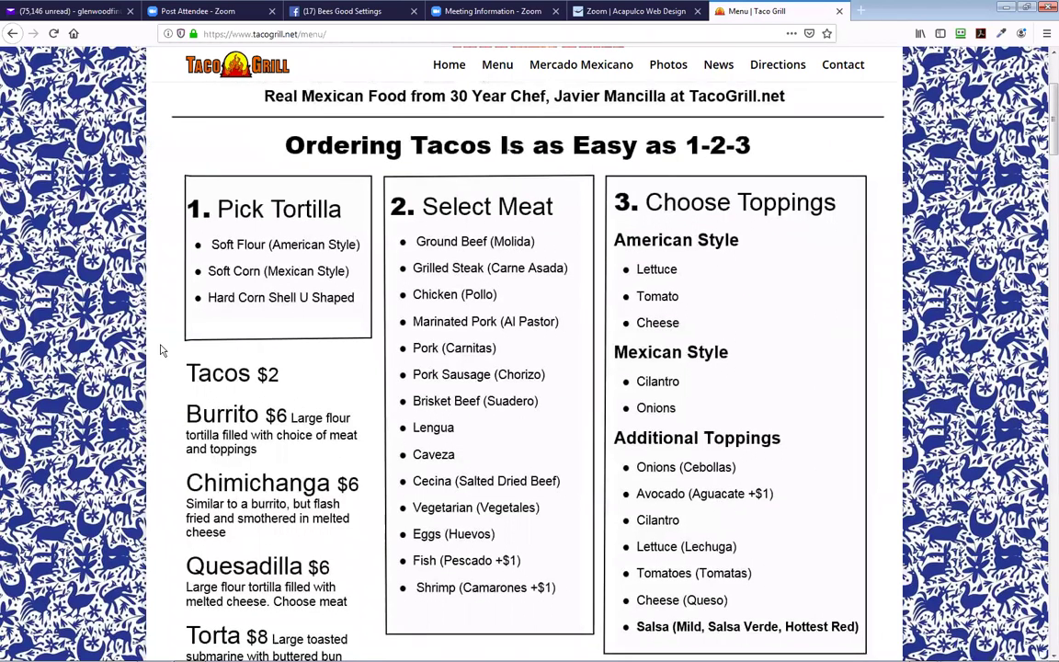
pyautogui.scroll(-2, 161, 313)
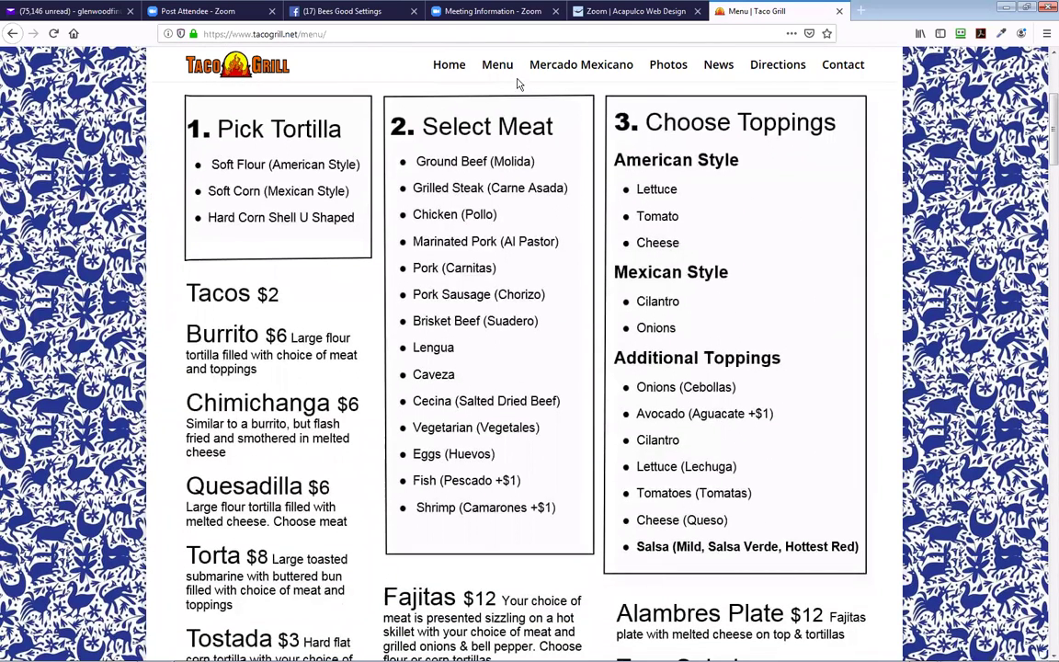
pyautogui.scroll(3, 68, 170)
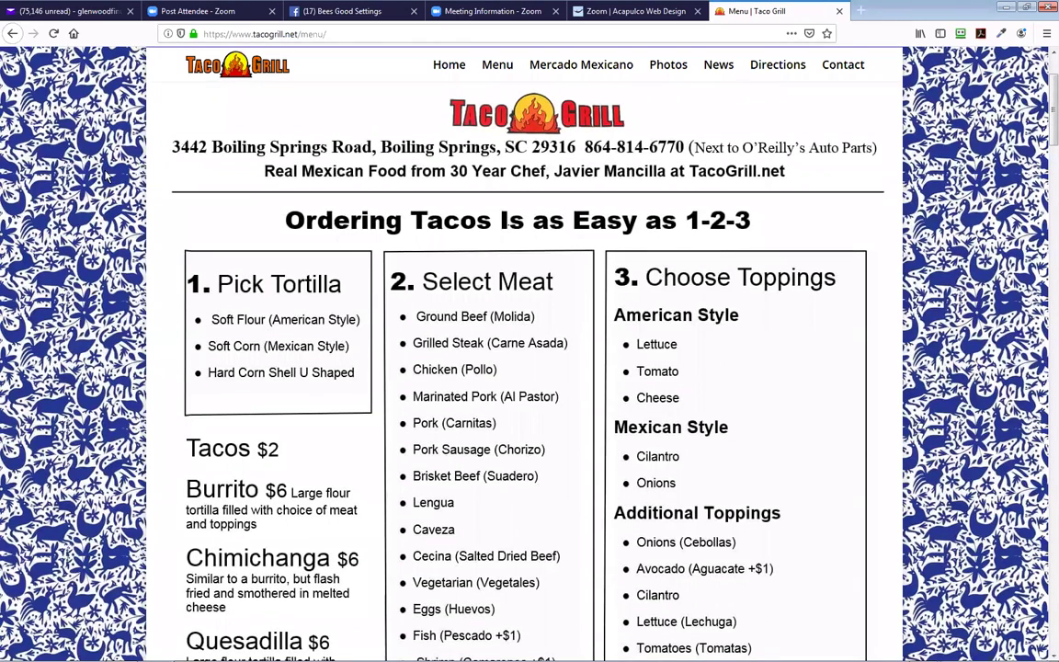
pyautogui.scroll(-3, 35, 223)
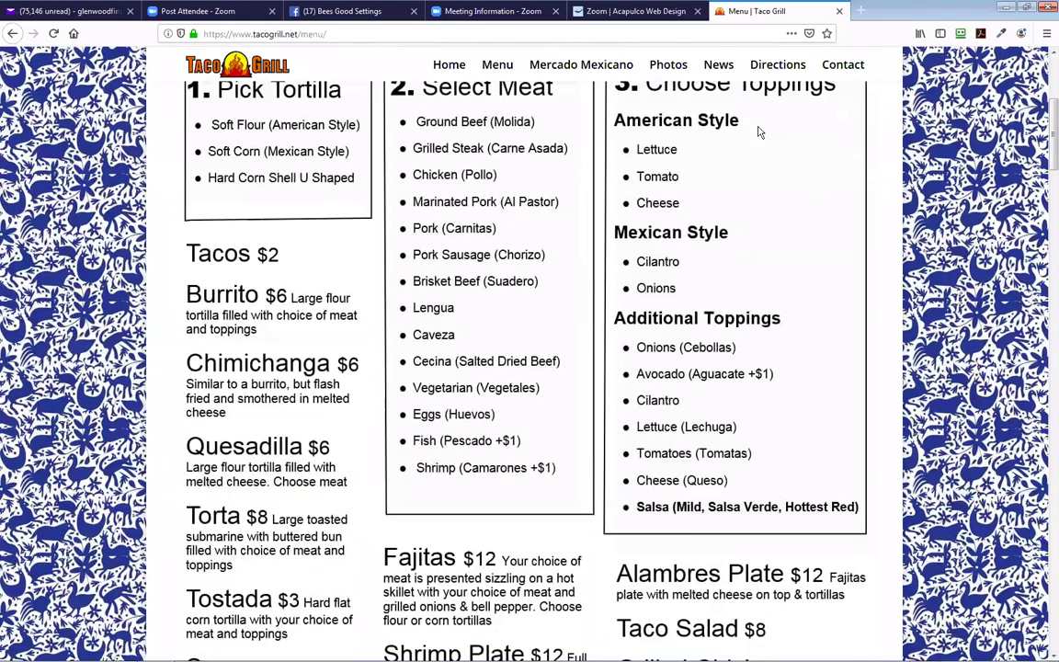
pyautogui.click(839, 11)
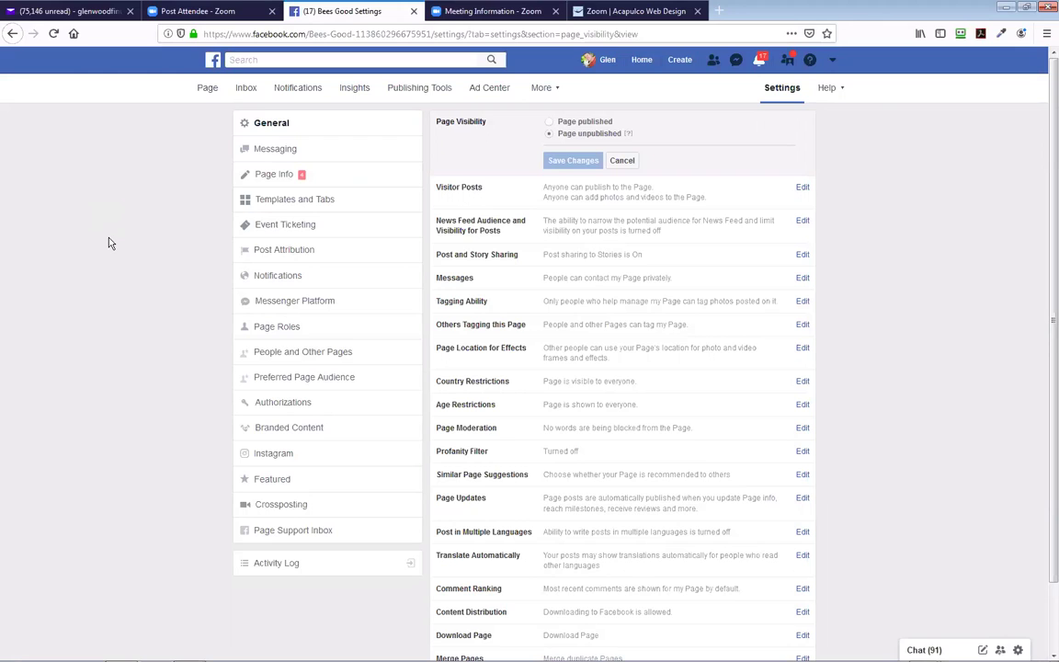
# - Search Facebook for "ray higdon" and open the verified Ray Higdon page
pyautogui.moveTo(538, 655)
pyautogui.click(273, 61)
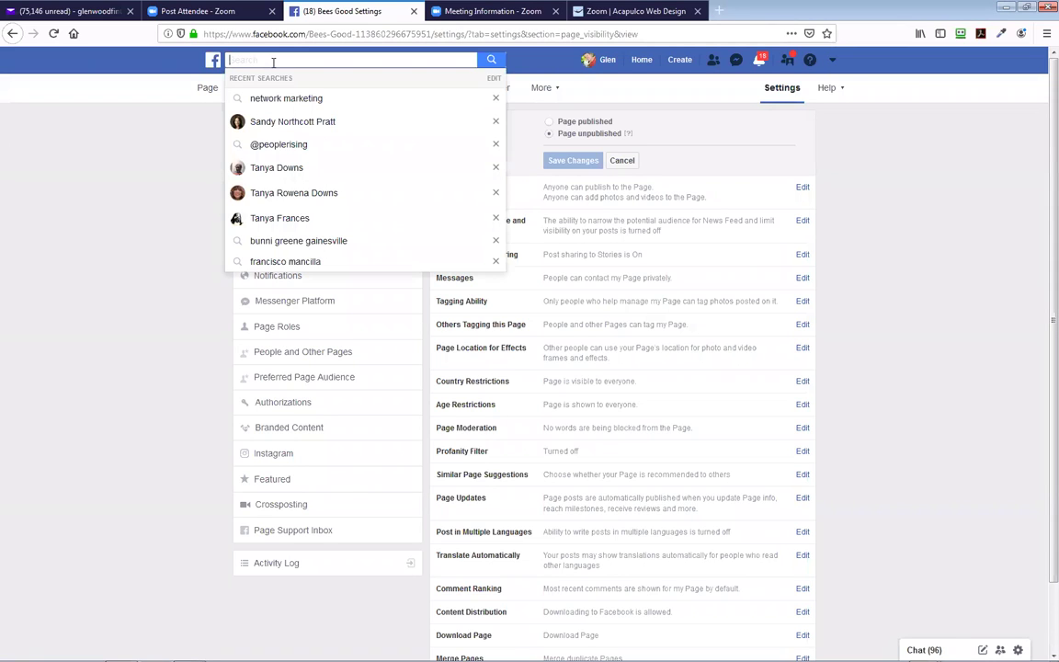
pyautogui.write('ray hid')
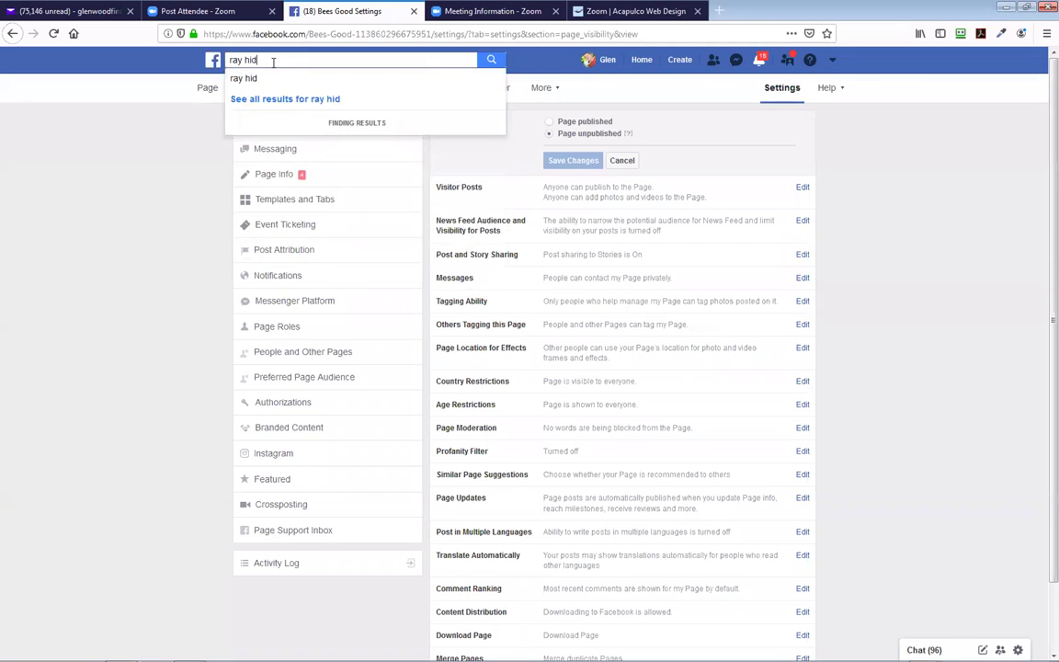
pyautogui.press('BackSpace')
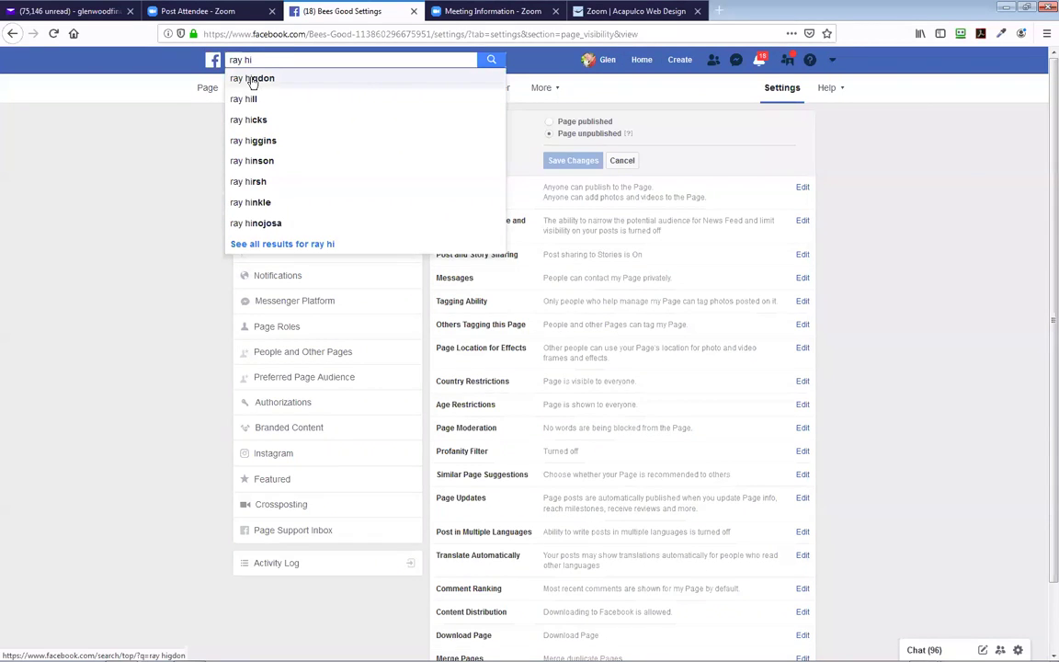
pyautogui.click(252, 80)
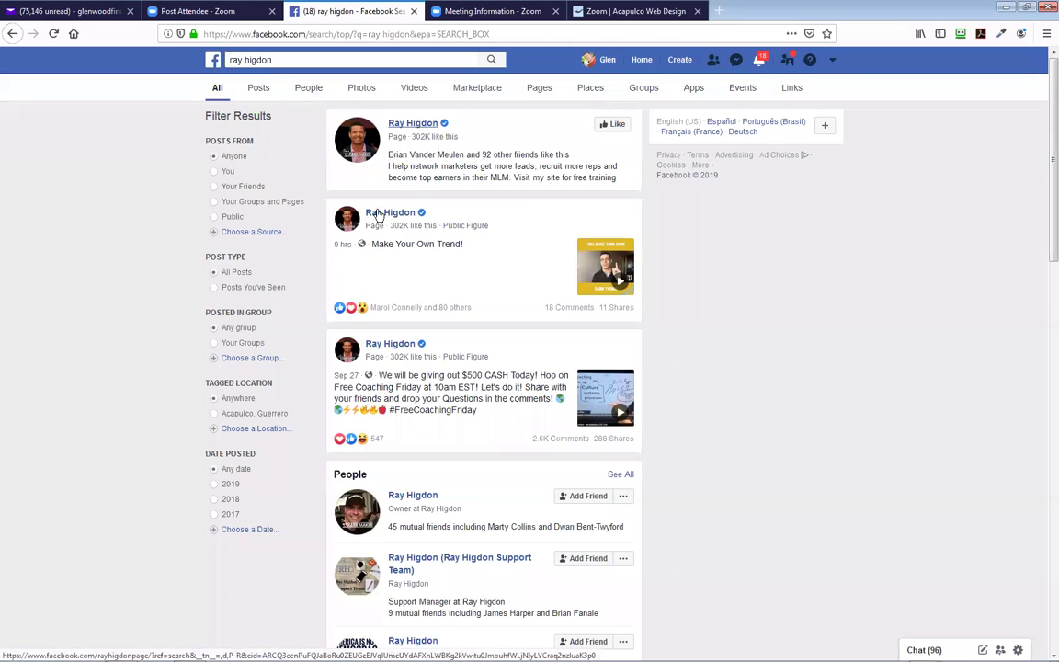
pyautogui.click(416, 123)
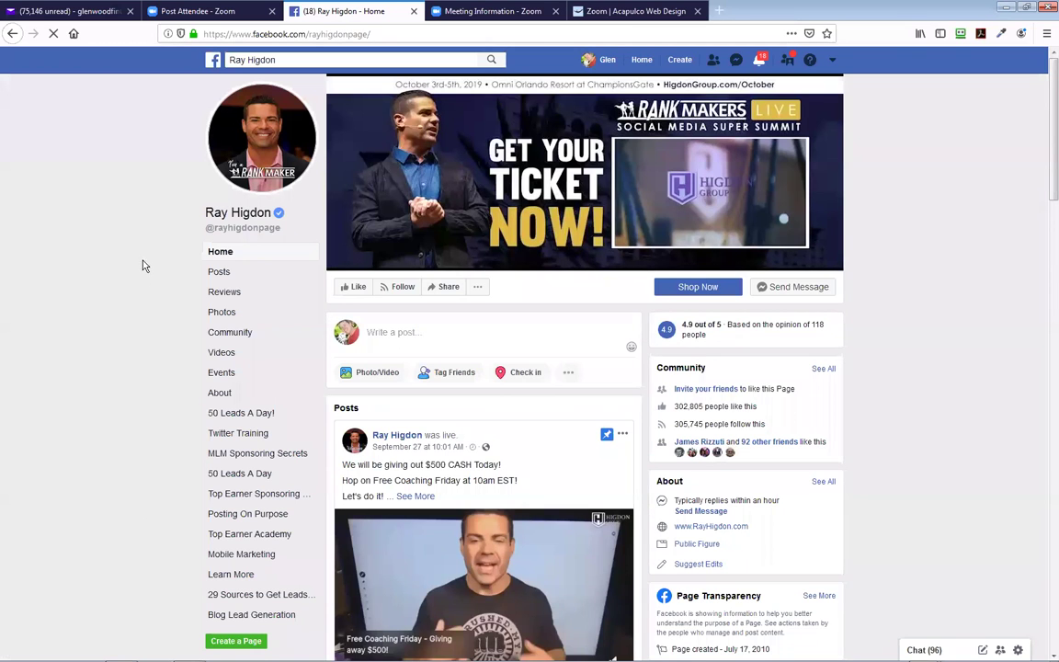
# - Examine the pinned live video post on the Ray Higdon page and preview its author's page card
pyautogui.scroll(-4, 138, 280)
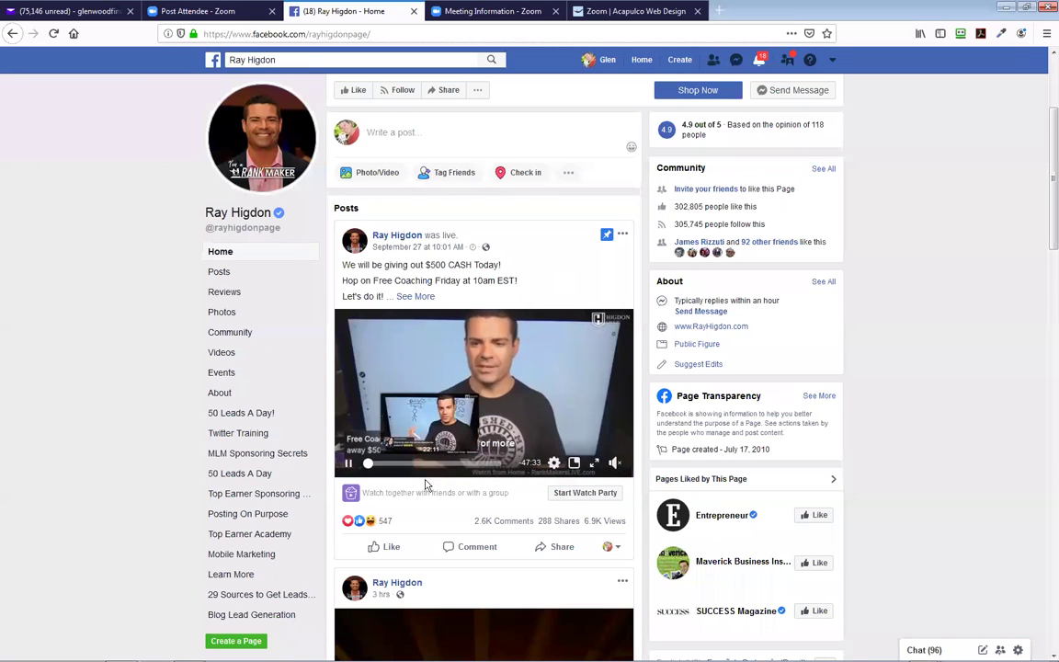
pyautogui.moveTo(373, 551)
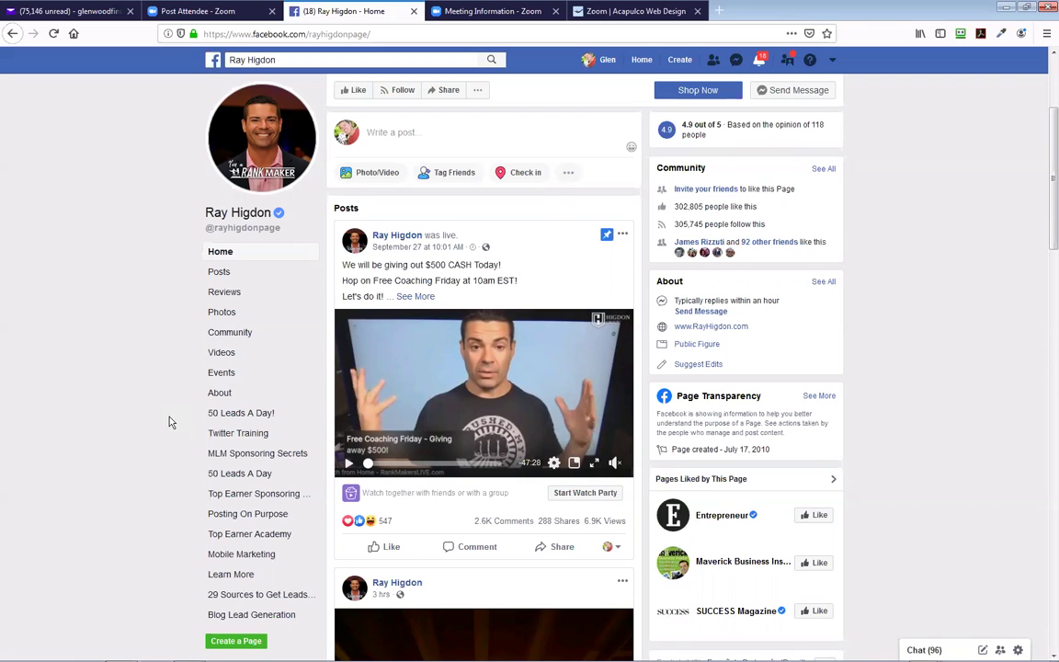
pyautogui.moveTo(381, 240)
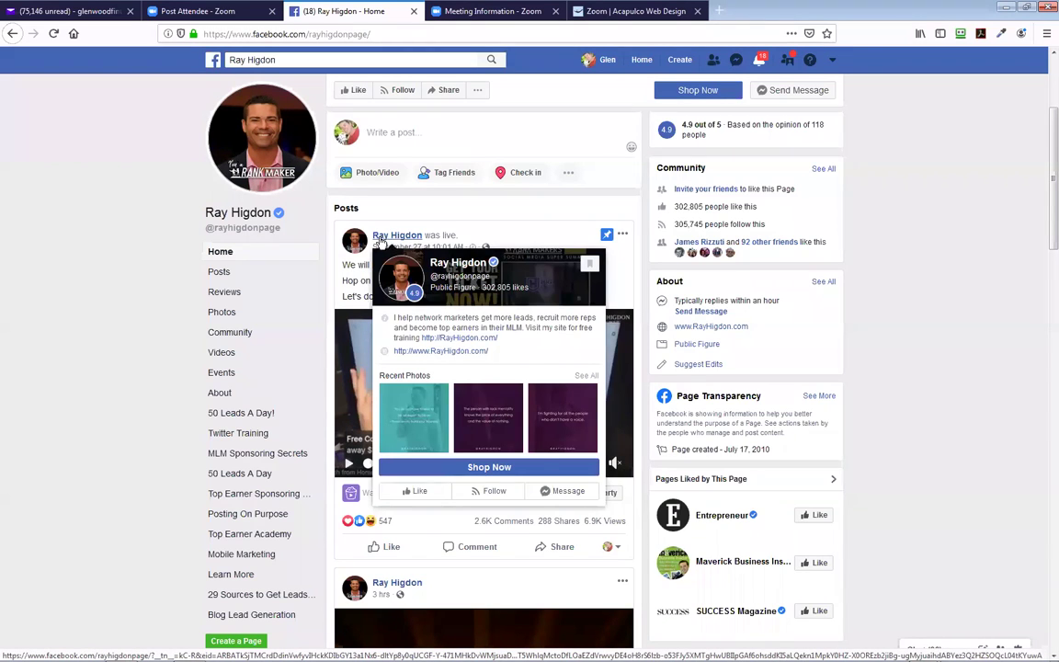